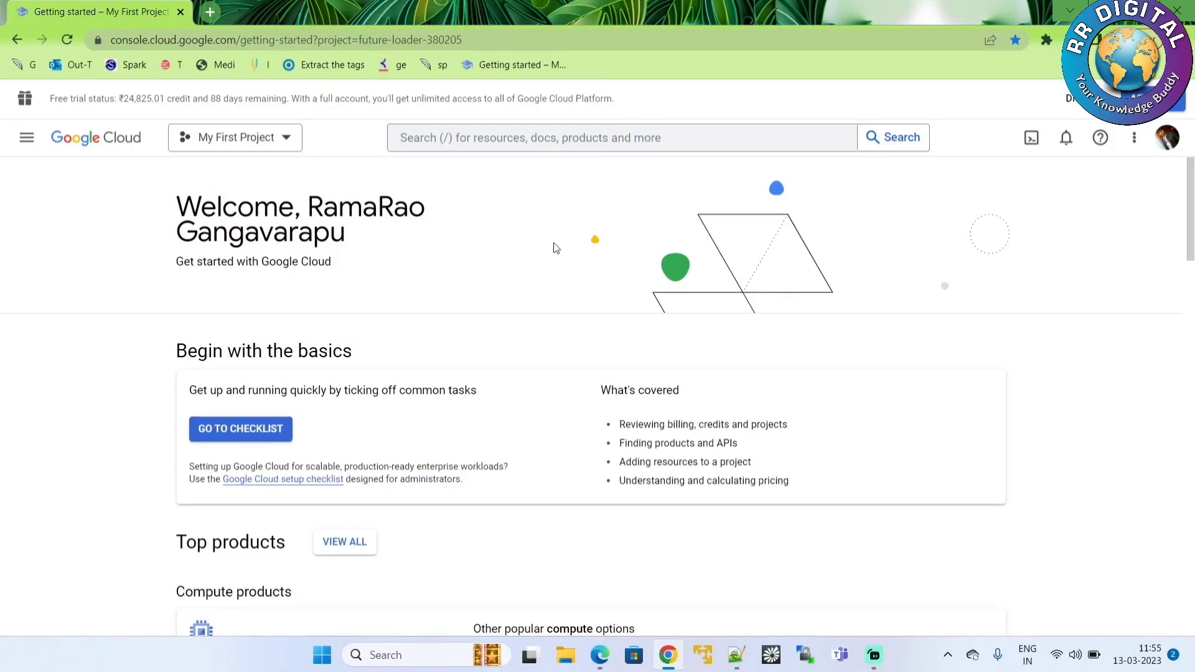
Create a new project named "Big Query Handson" with no organisation as its location.
left_click(270, 142)
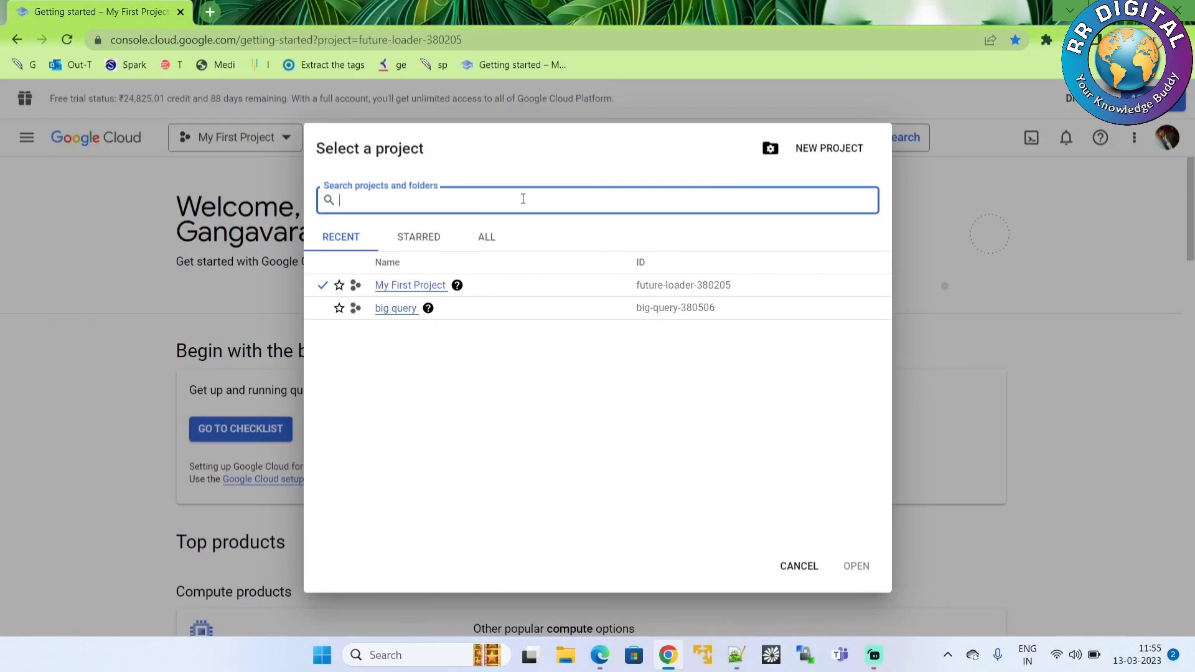
left_click(834, 148)
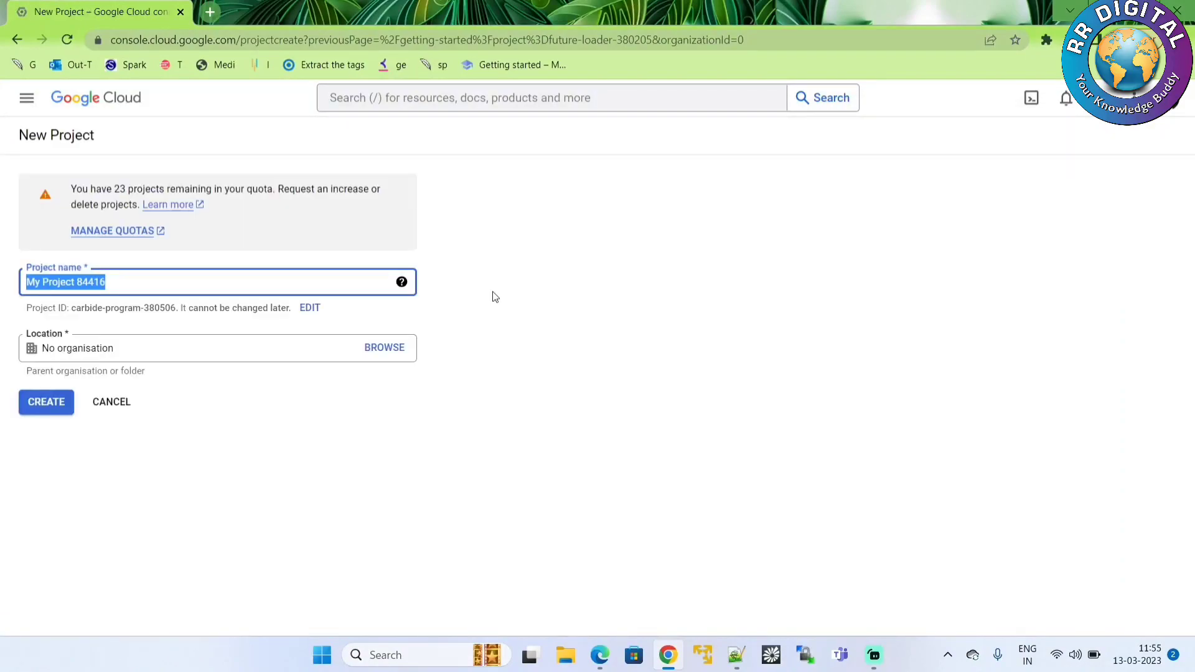
type("B")
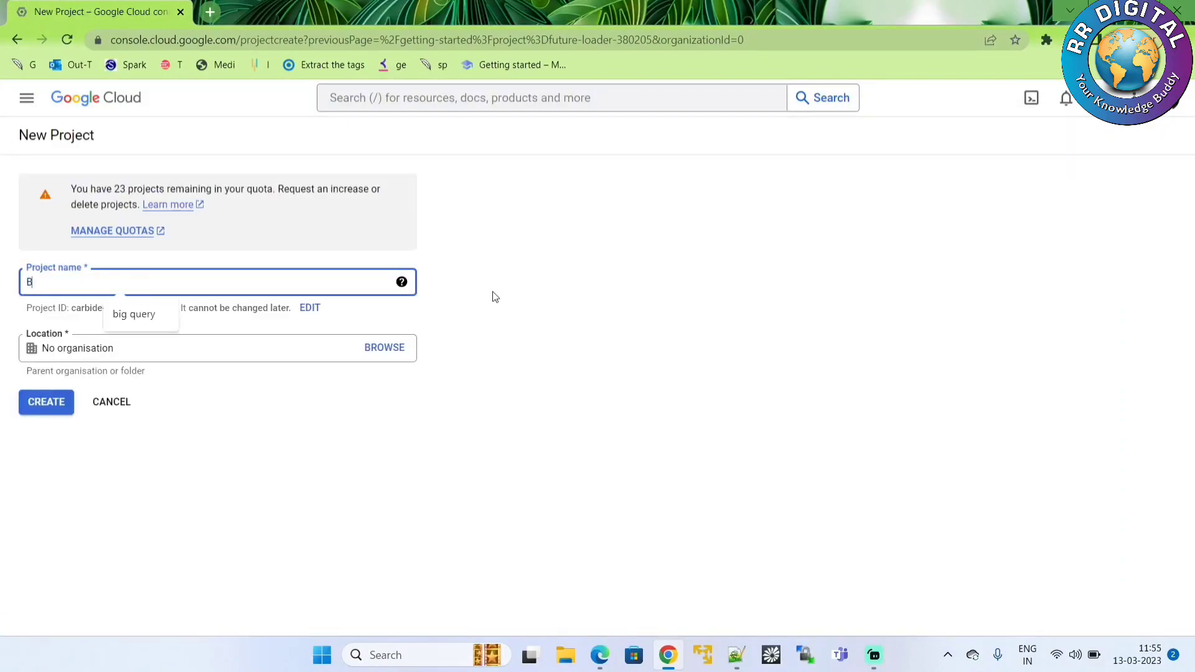
type("ig Query Handson")
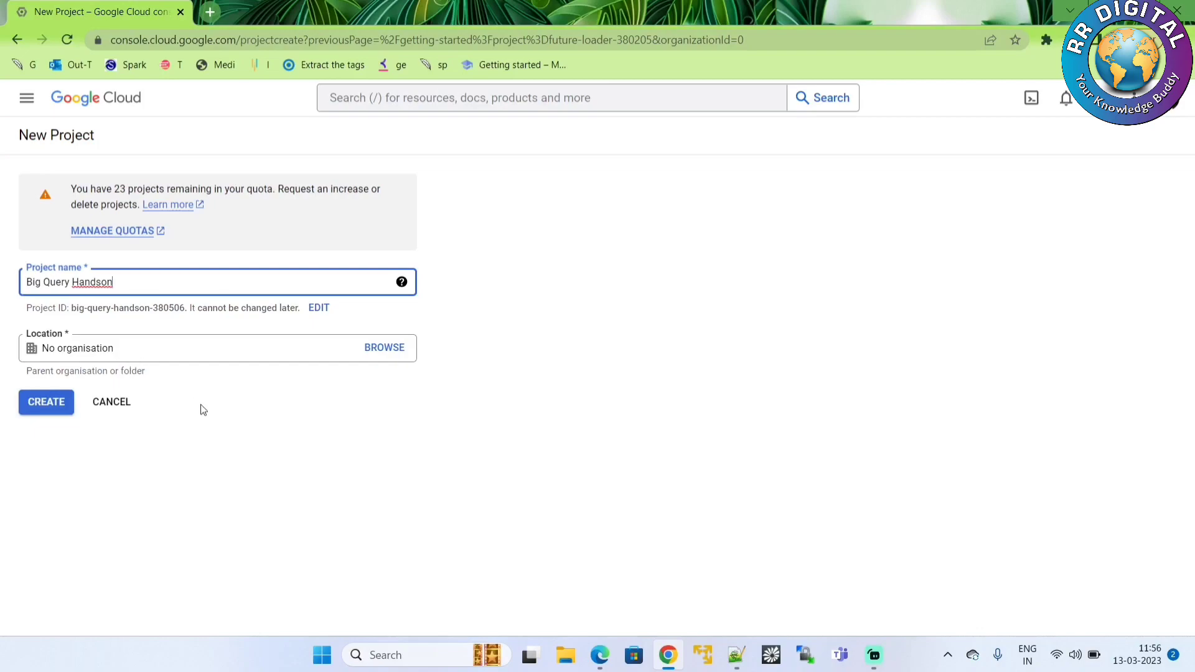
left_click(53, 403)
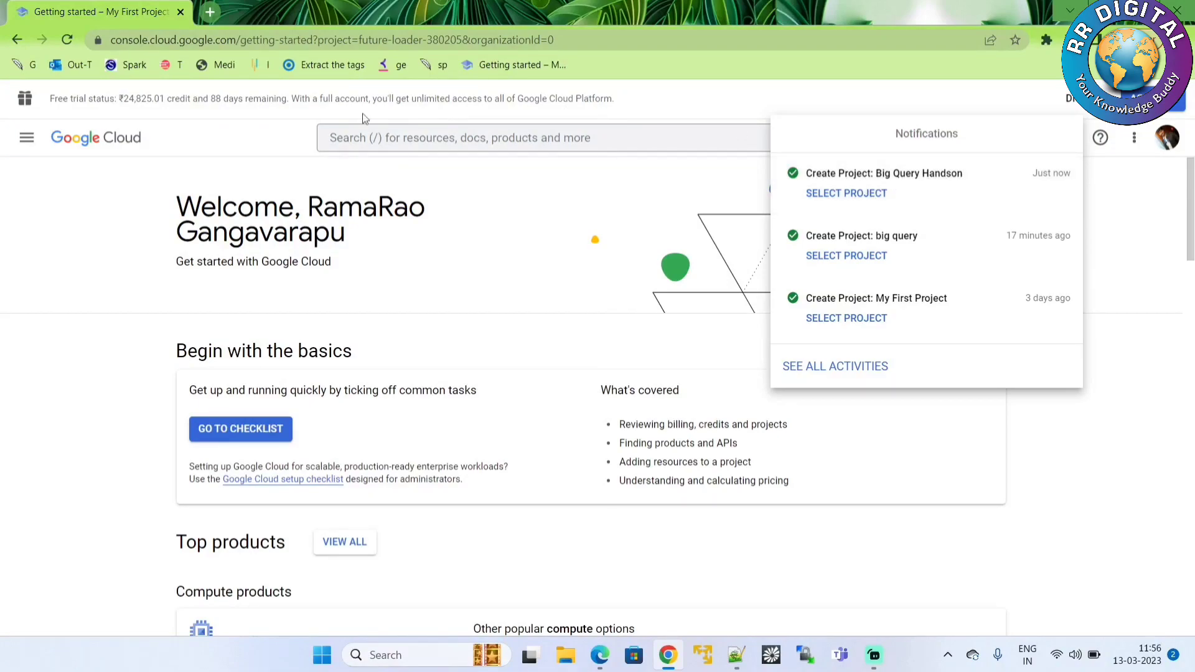
Open the Cloud overview dashboard and switch it to the Big Query Handson project.
left_click(222, 142)
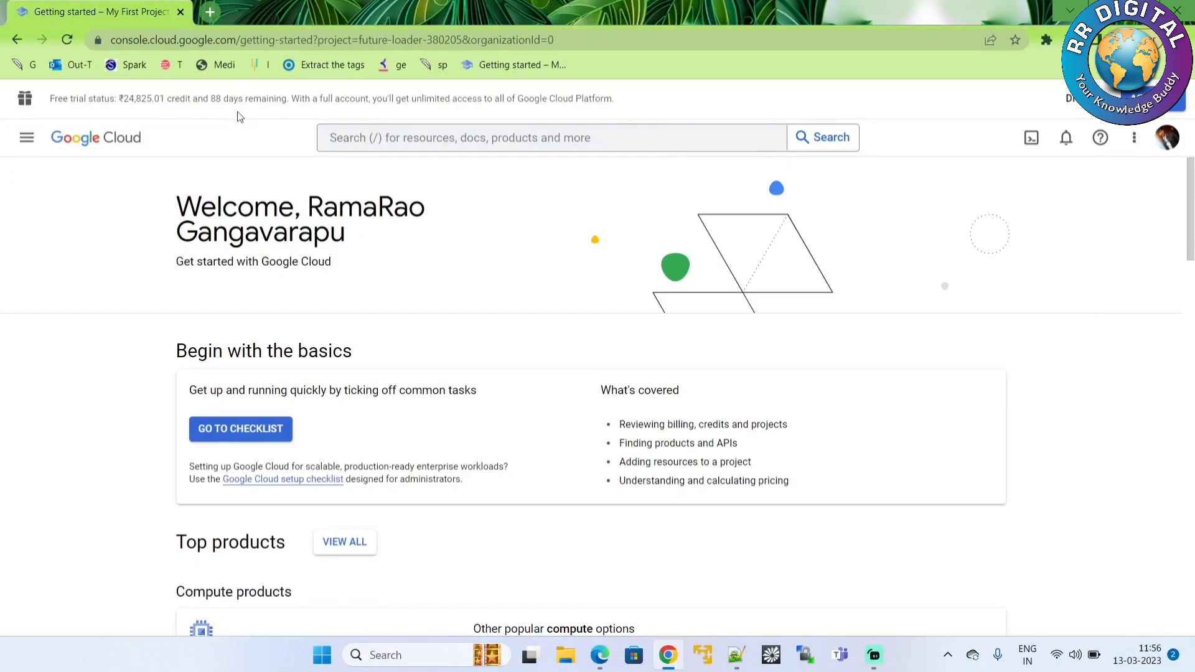
left_click(26, 139)
mouse_move(125, 218)
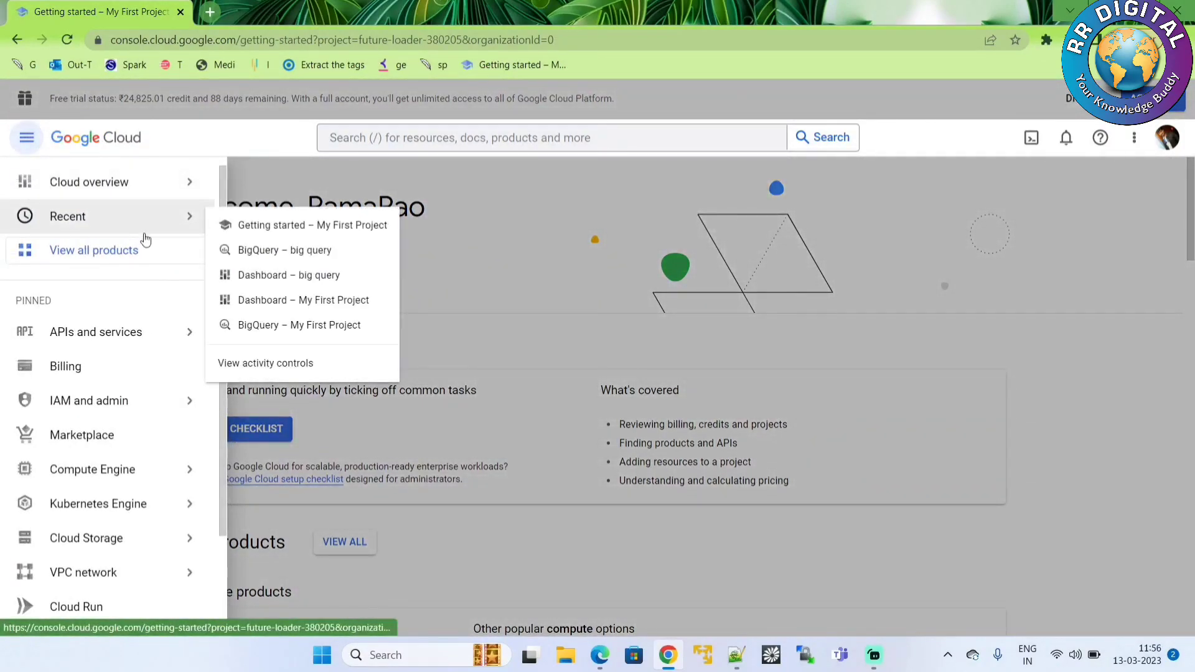
left_click(274, 274)
mouse_move(143, 187)
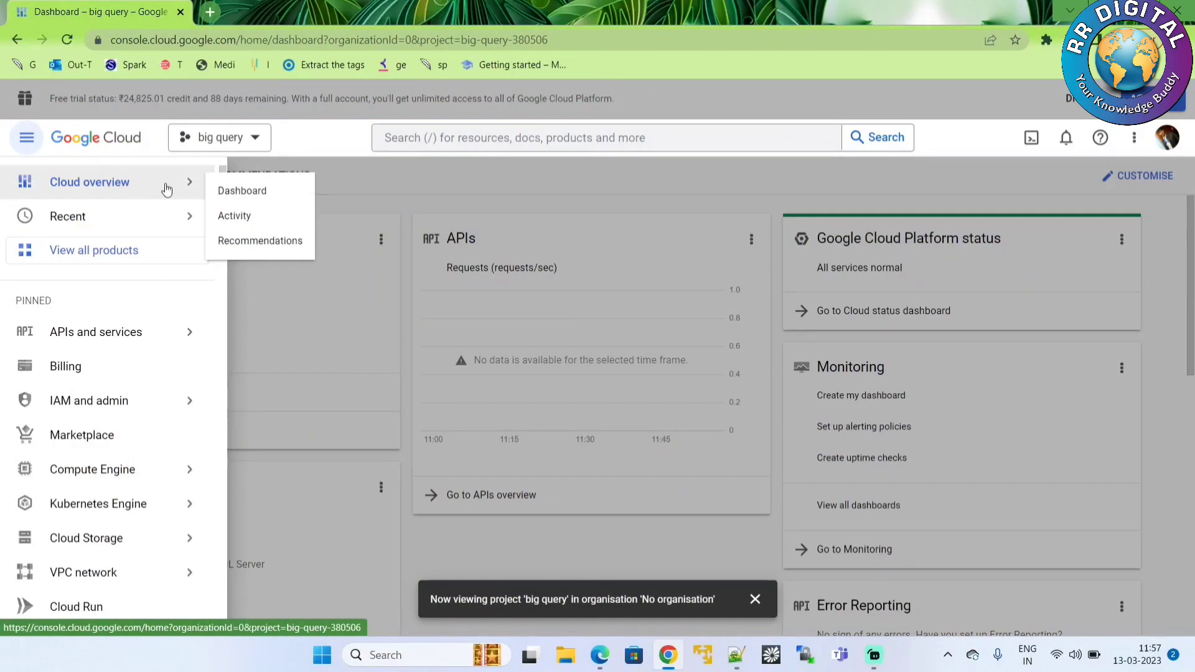
left_click(274, 191)
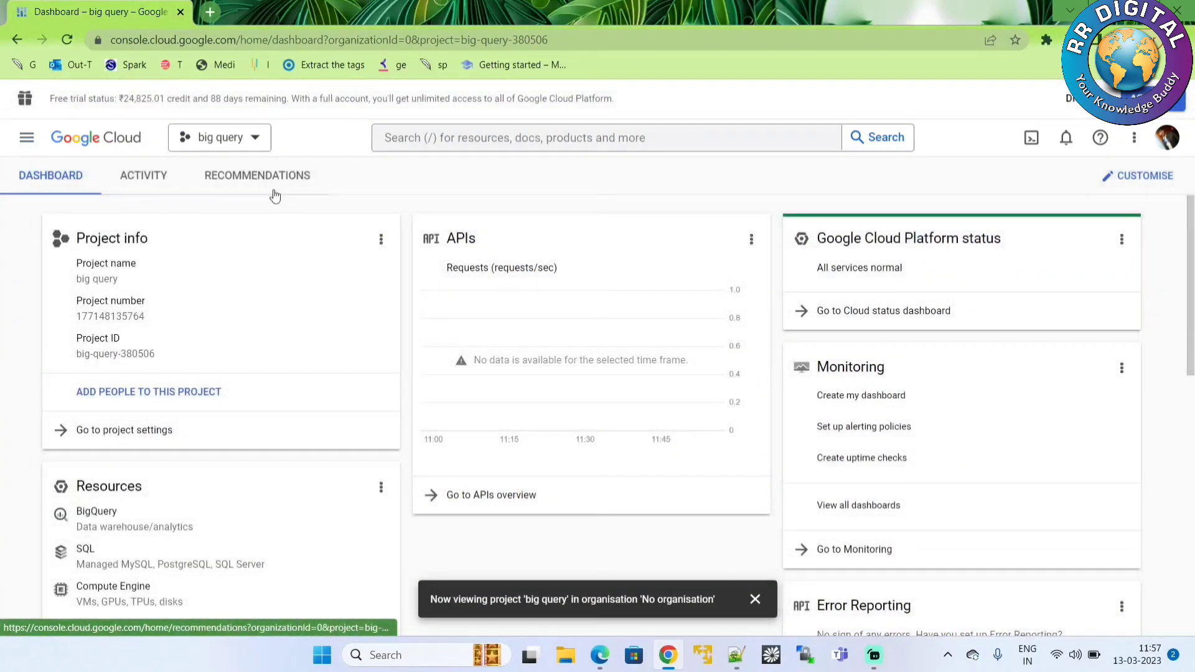
left_click(219, 136)
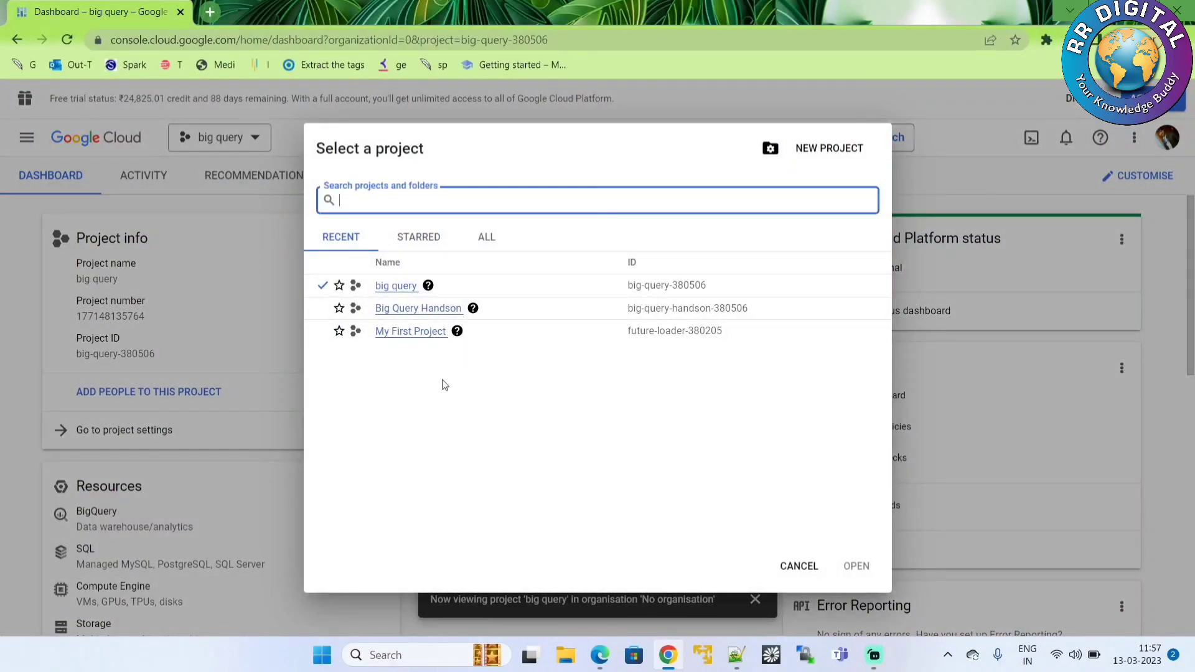
left_click(434, 310)
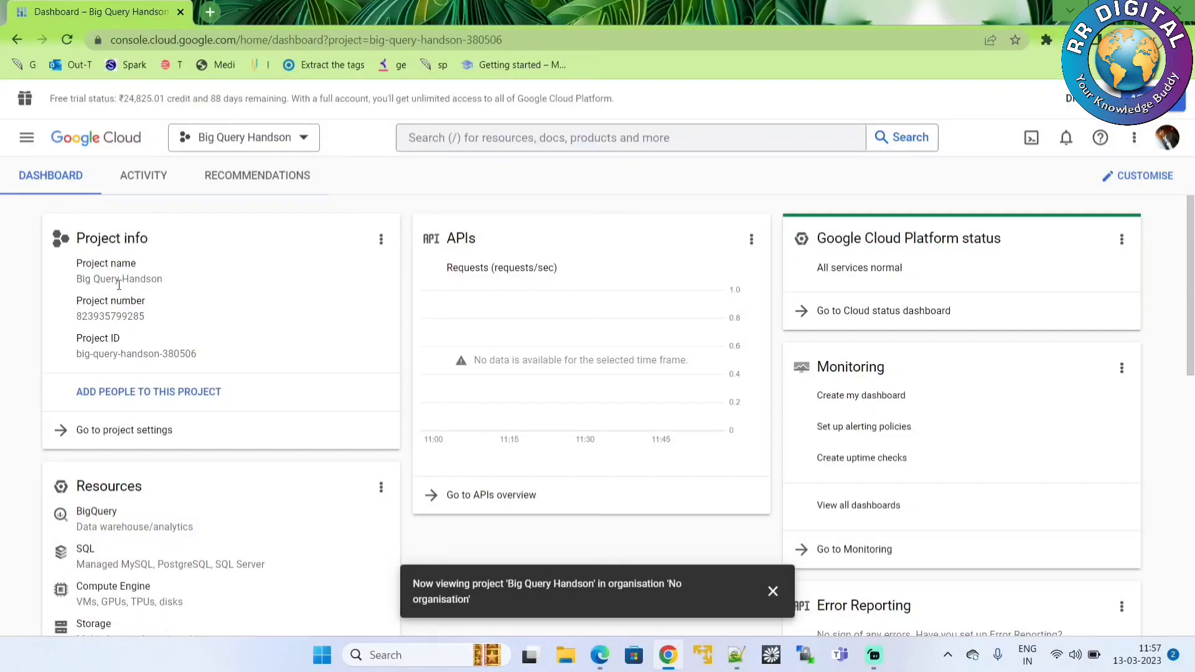
Highlight the project number and examine Google Cloud service health by product and region before returning to the dashboard.
double_click(99, 319)
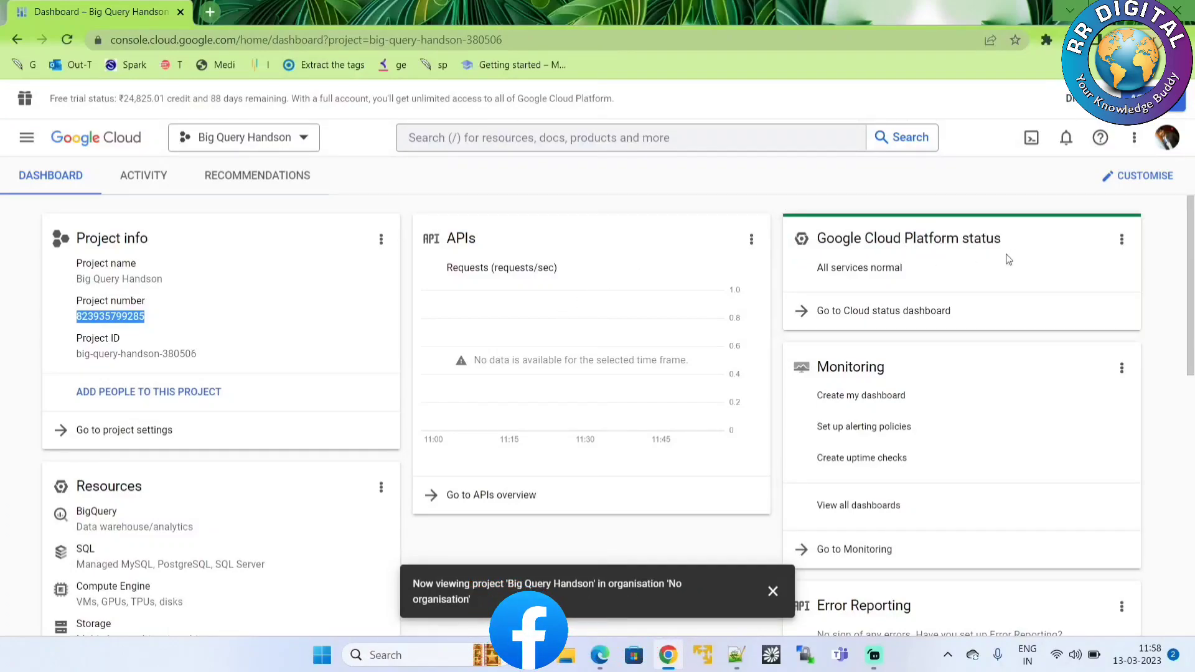
left_click(920, 314)
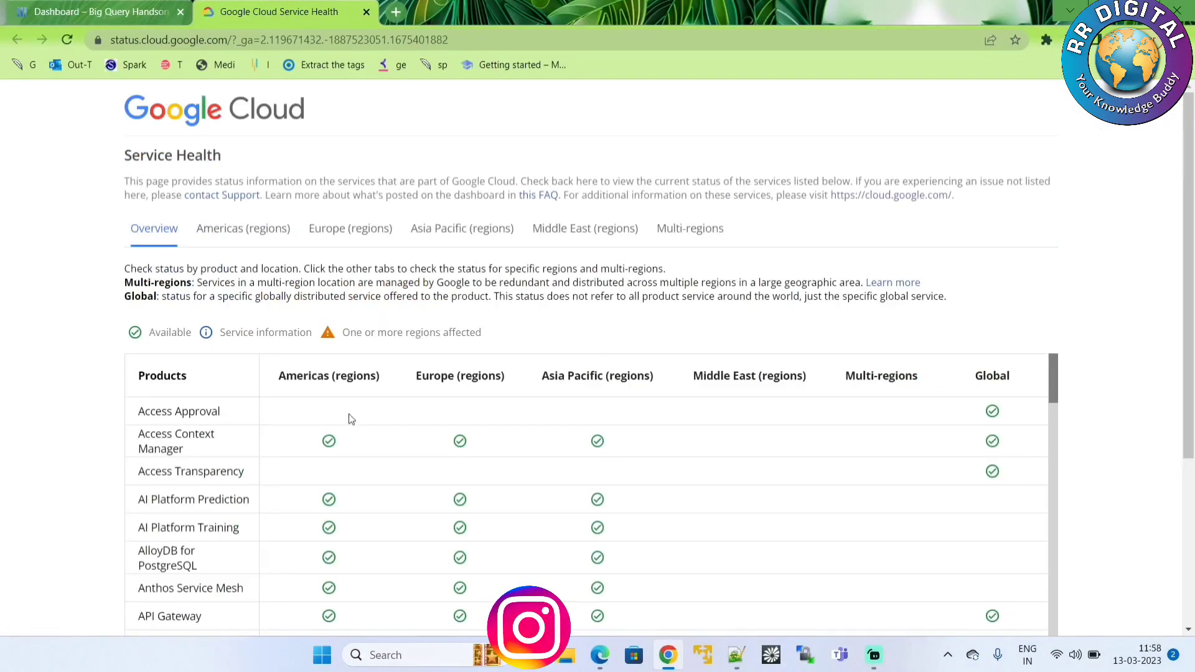
scroll(1190, 342, "down", 2)
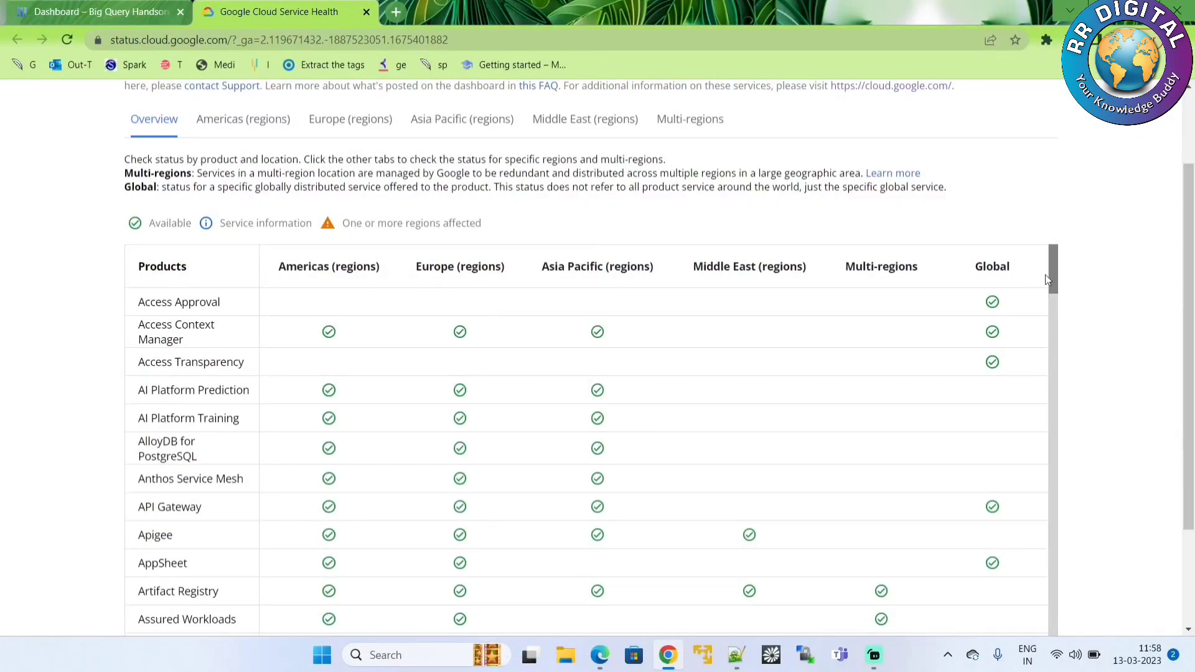
mouse_move(1056, 272)
left_mouse_down()
mouse_move(1072, 472)
mouse_move(1062, 636)
mouse_move(1051, 364)
mouse_move(1067, 259)
left_mouse_up()
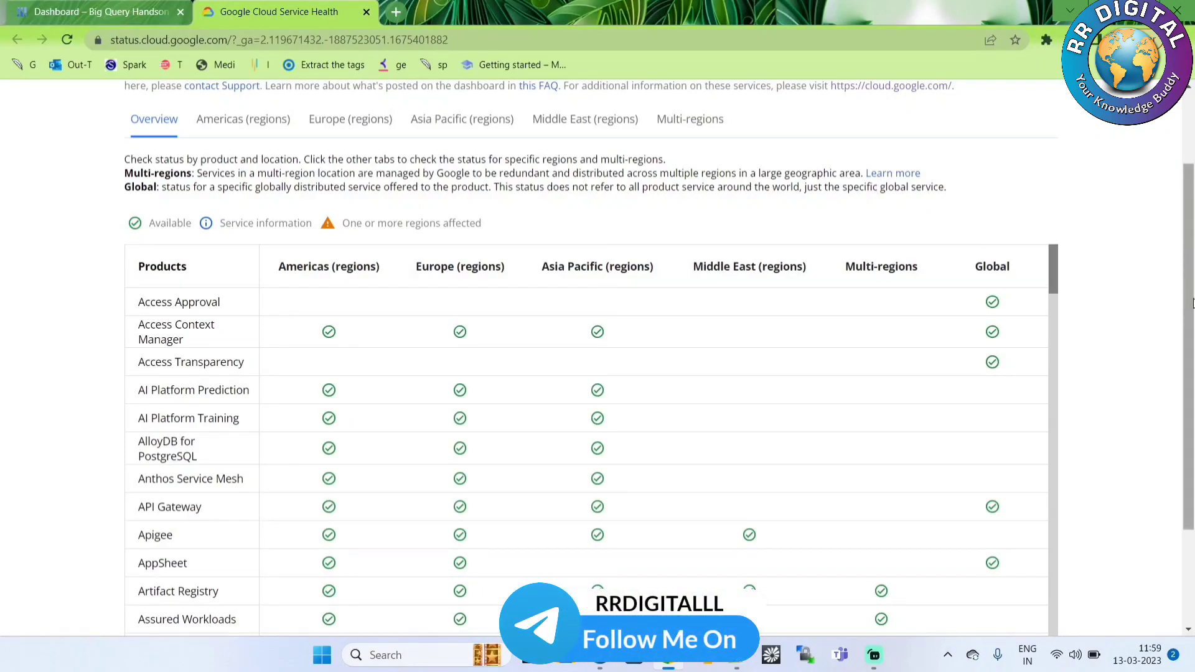
key("ctrl+w")
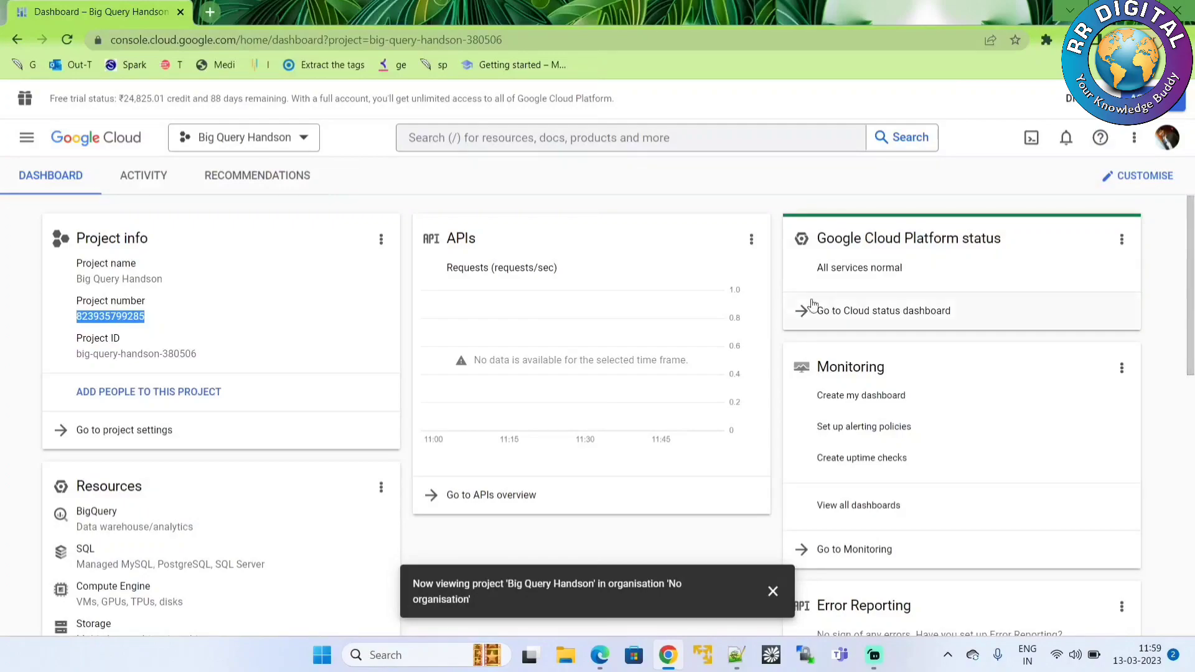
Hide the APIs card and enable the App Engine card on the project dashboard.
left_click(752, 240)
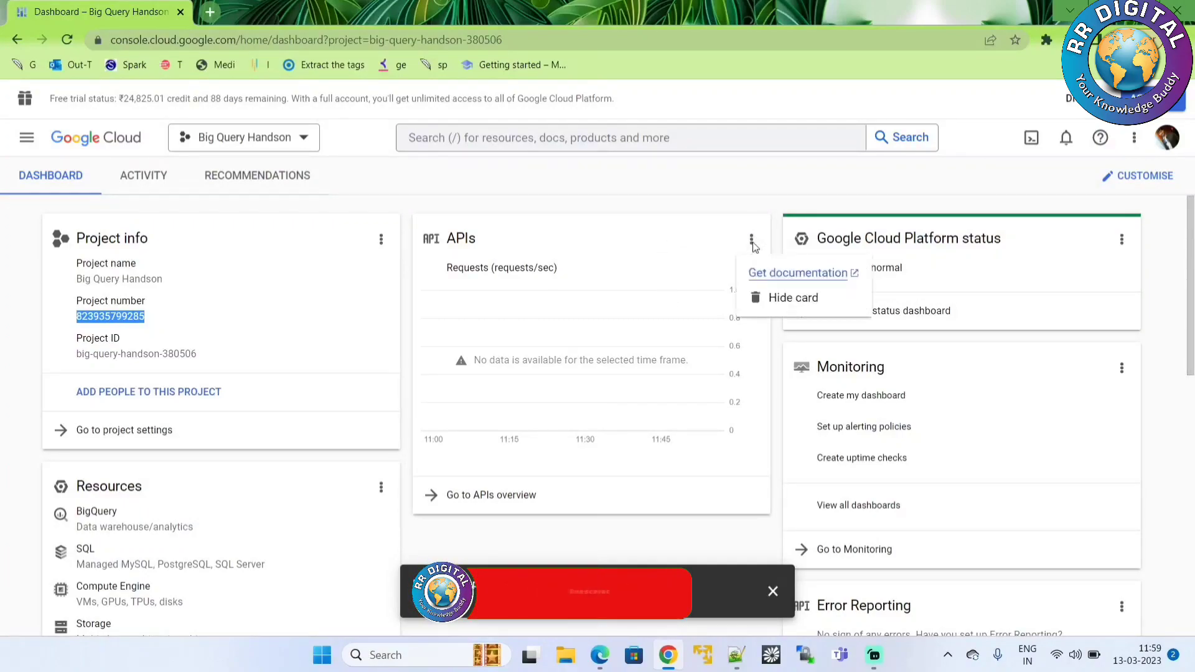
left_click(800, 299)
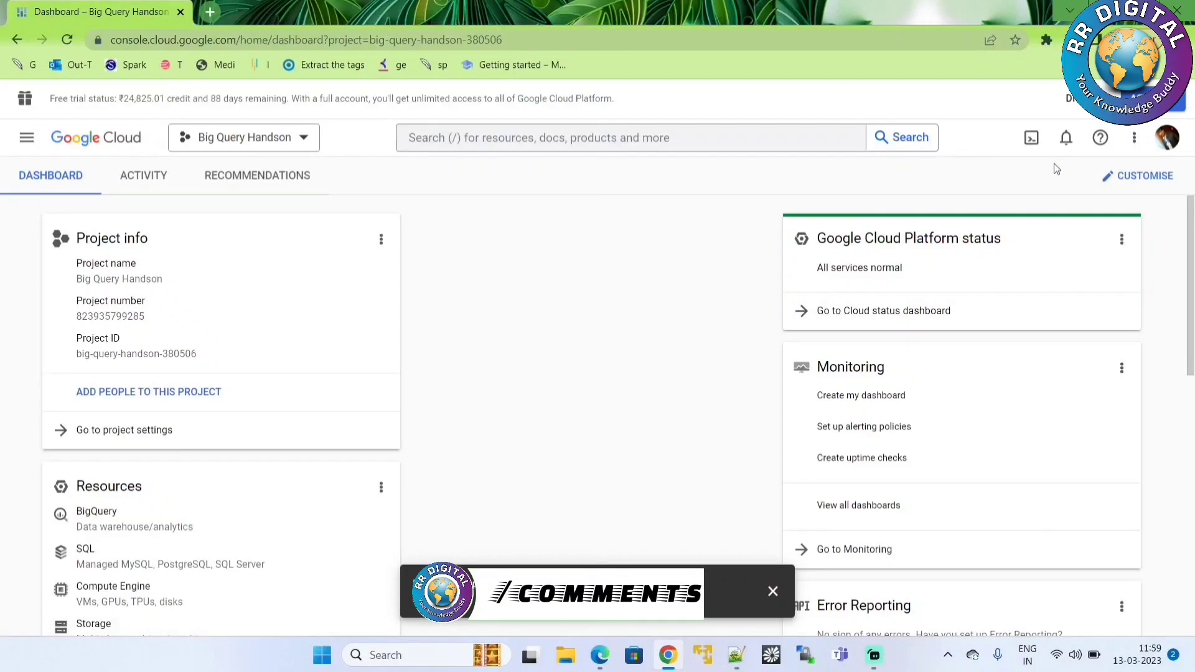
left_click(1147, 179)
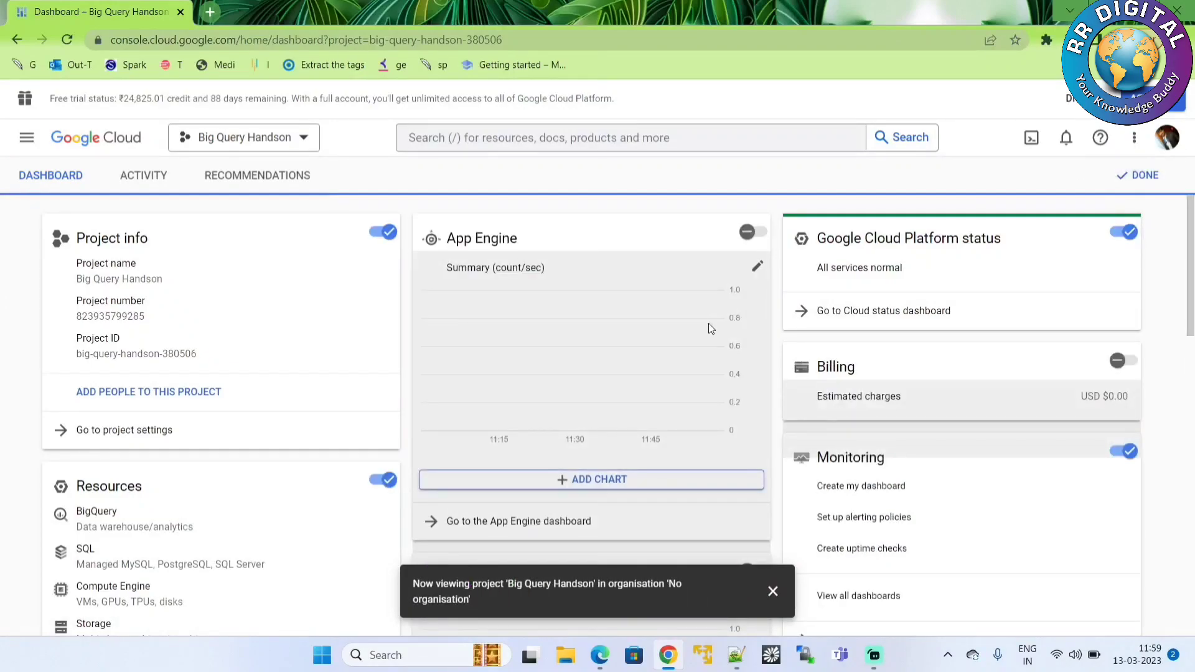
left_click(761, 234)
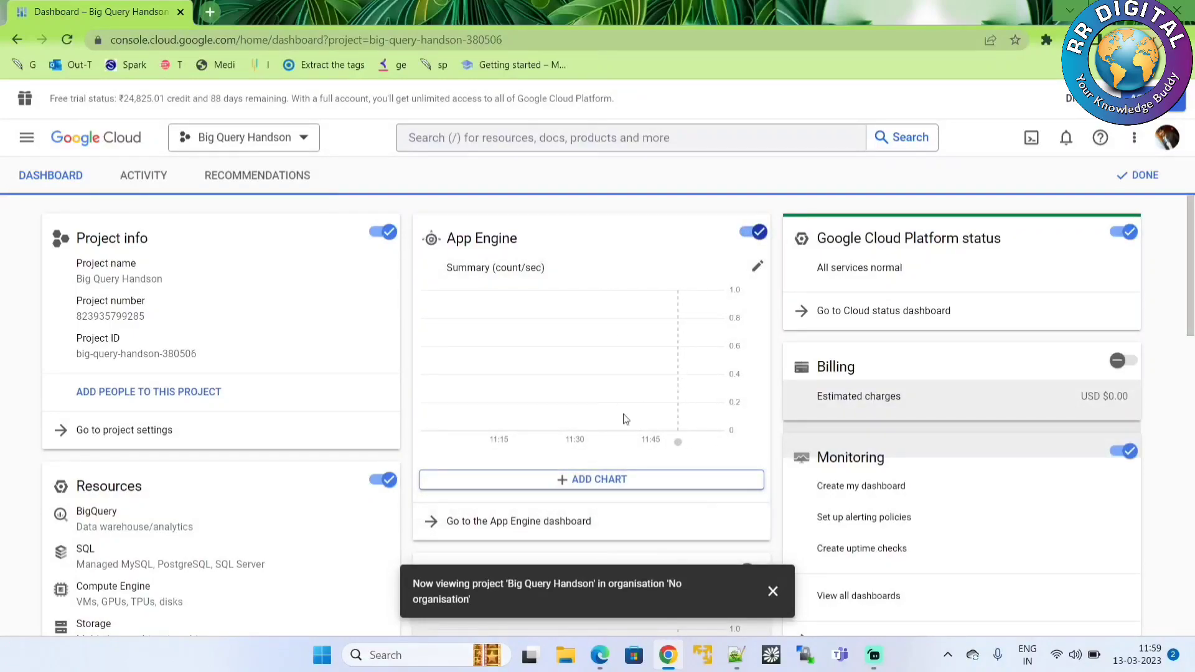
left_click(1145, 176)
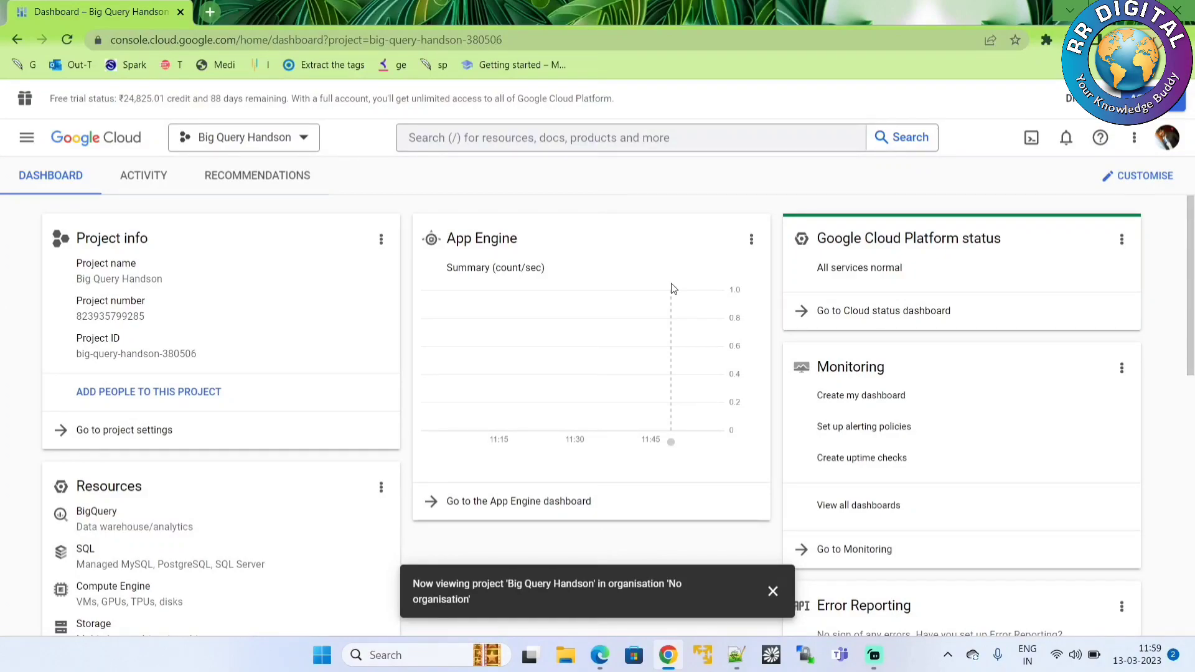
Review the other cards available in the dashboard's customisation mode and leave it, dismissing the project notification.
left_click(1131, 180)
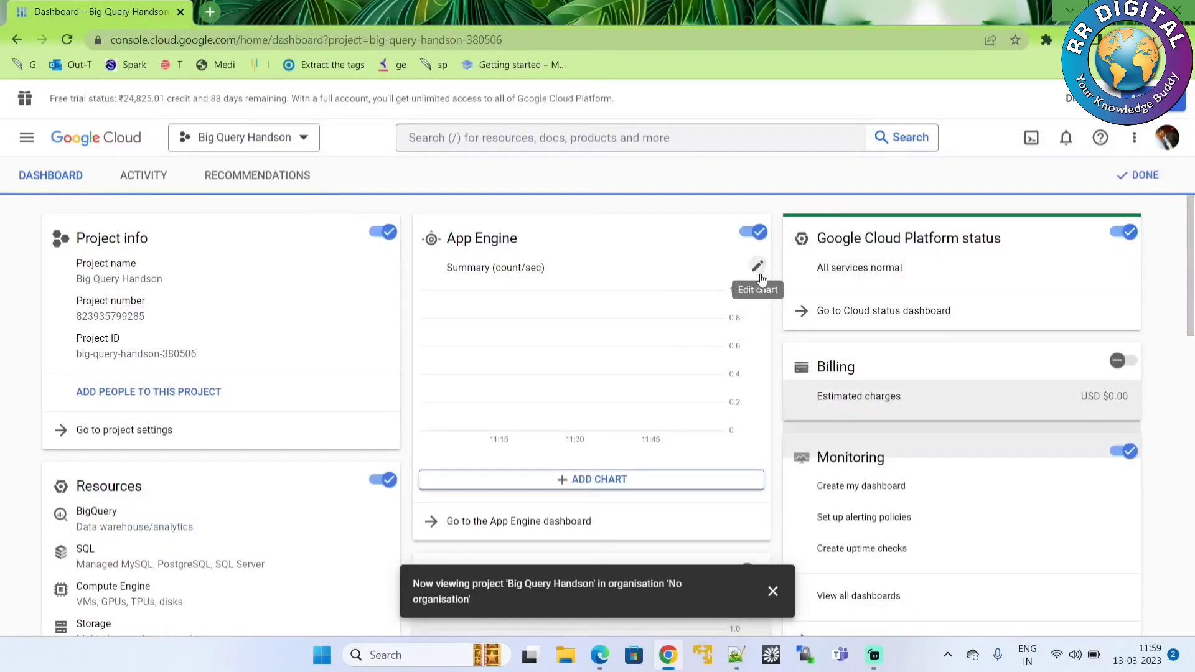
left_click(772, 590)
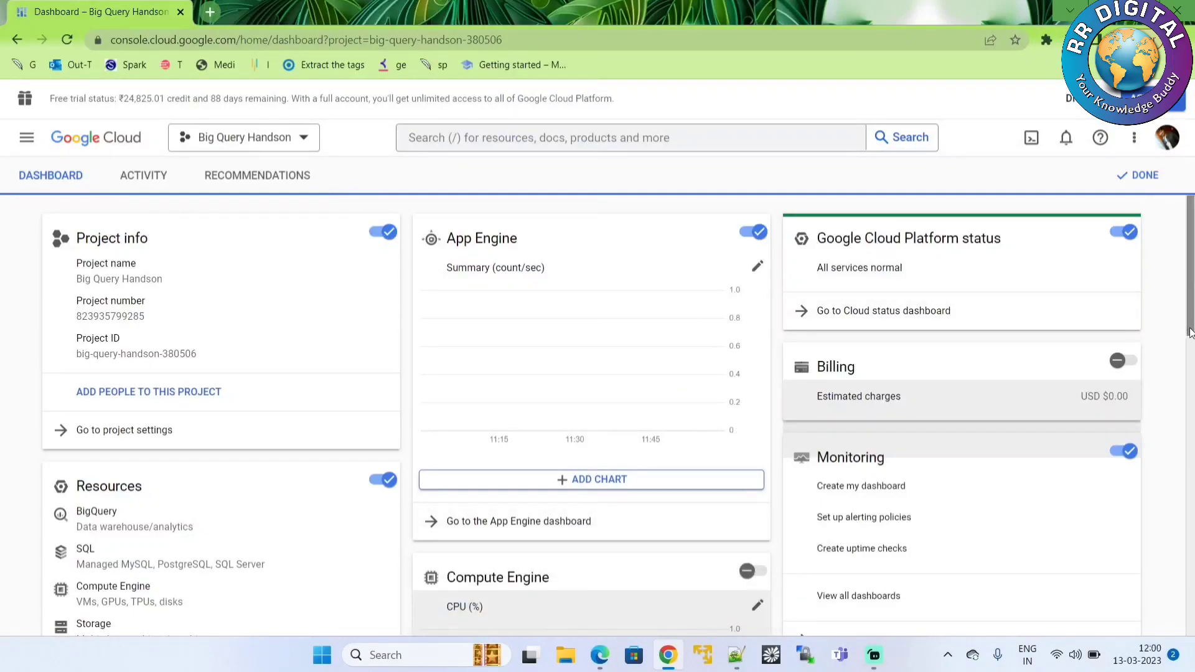
mouse_move(1190, 338)
left_mouse_down()
mouse_move(1192, 626)
mouse_move(1191, 318)
left_mouse_up()
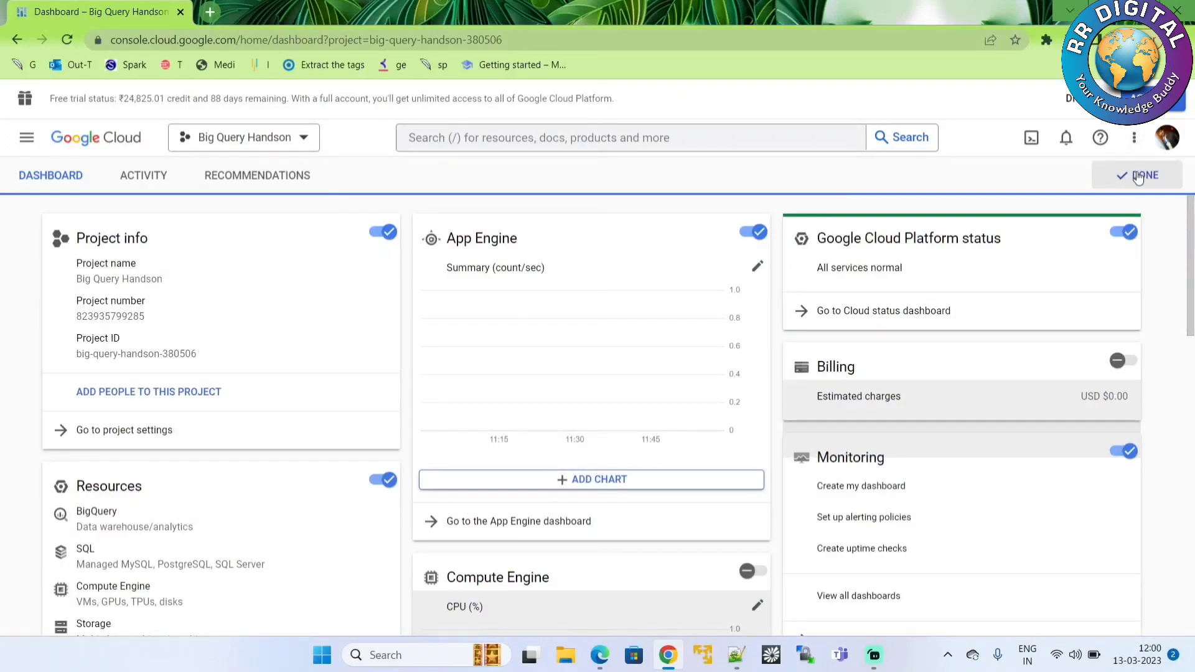
left_click(1138, 176)
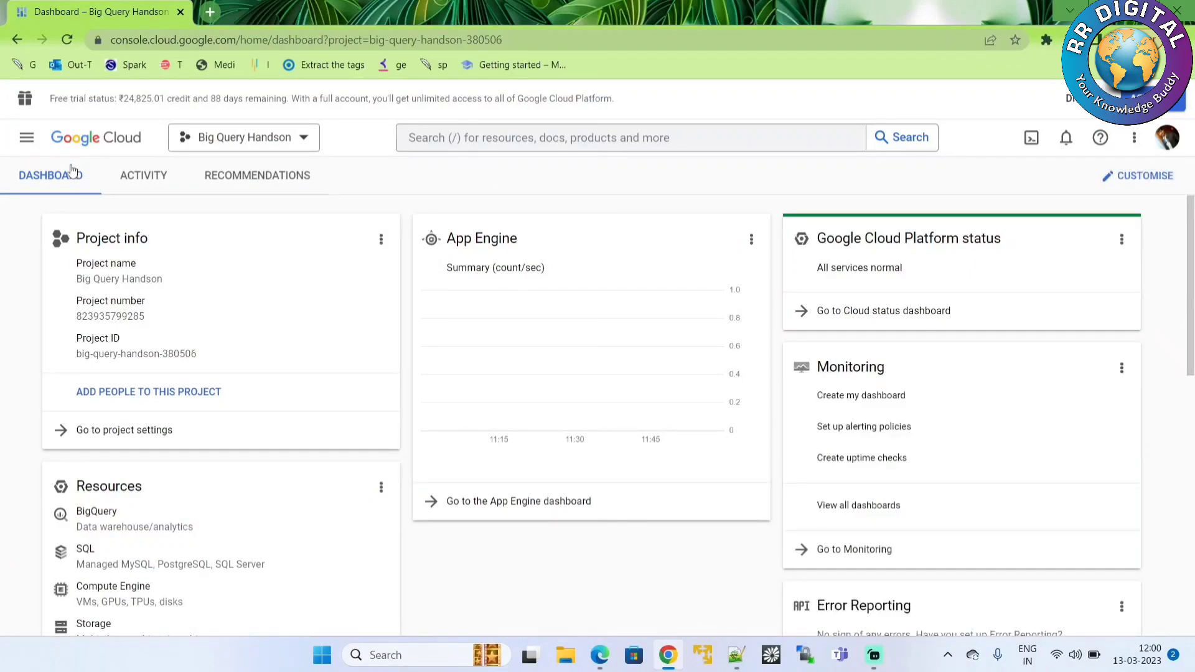
Expand the full list of additional Google Cloud products in the main navigation.
left_click(27, 139)
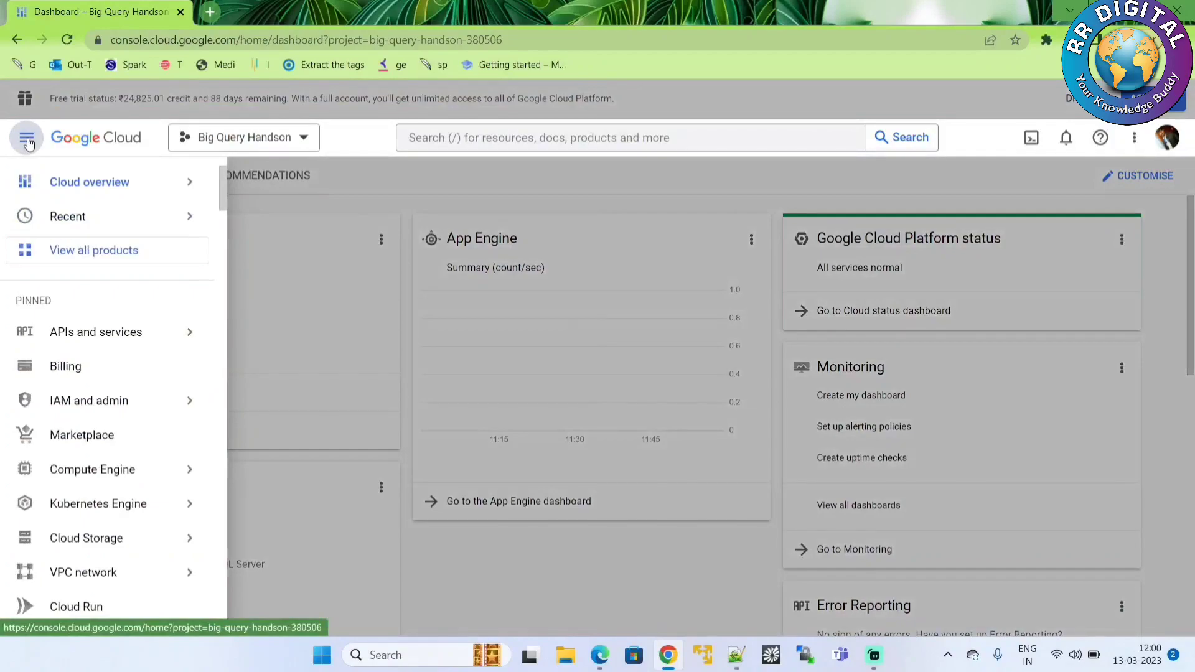
mouse_move(205, 212)
left_click_drag(219, 184, 215, 231)
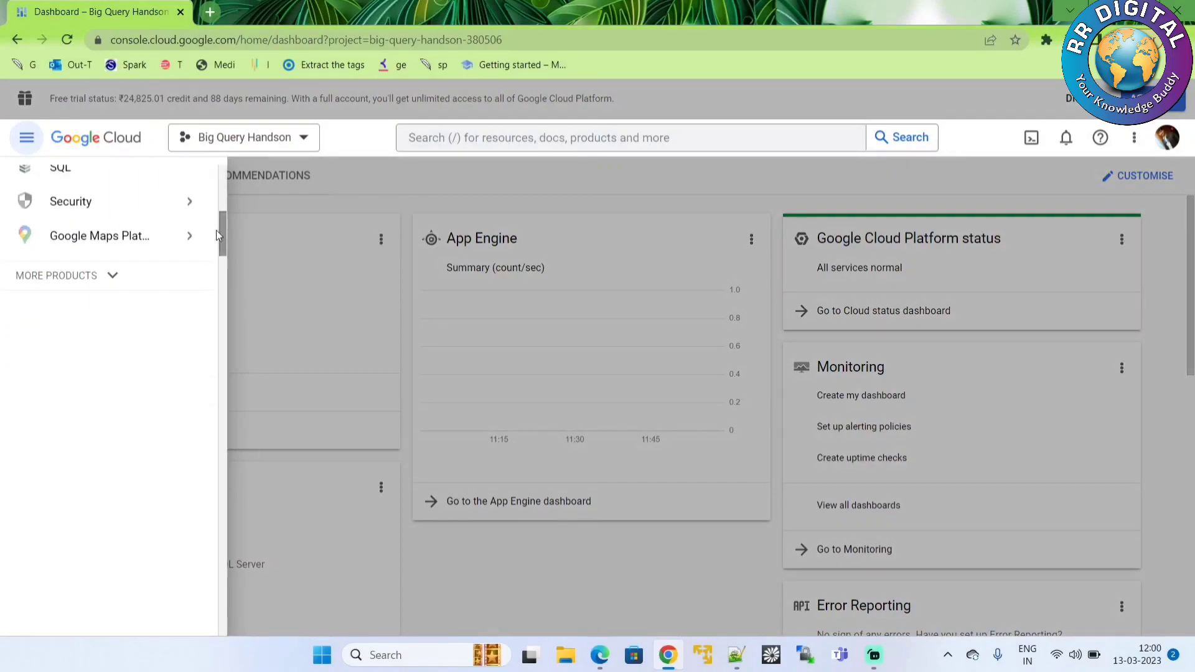
left_click(87, 275)
Find BigQuery among the analytics products and open its SQL workspace.
mouse_move(187, 237)
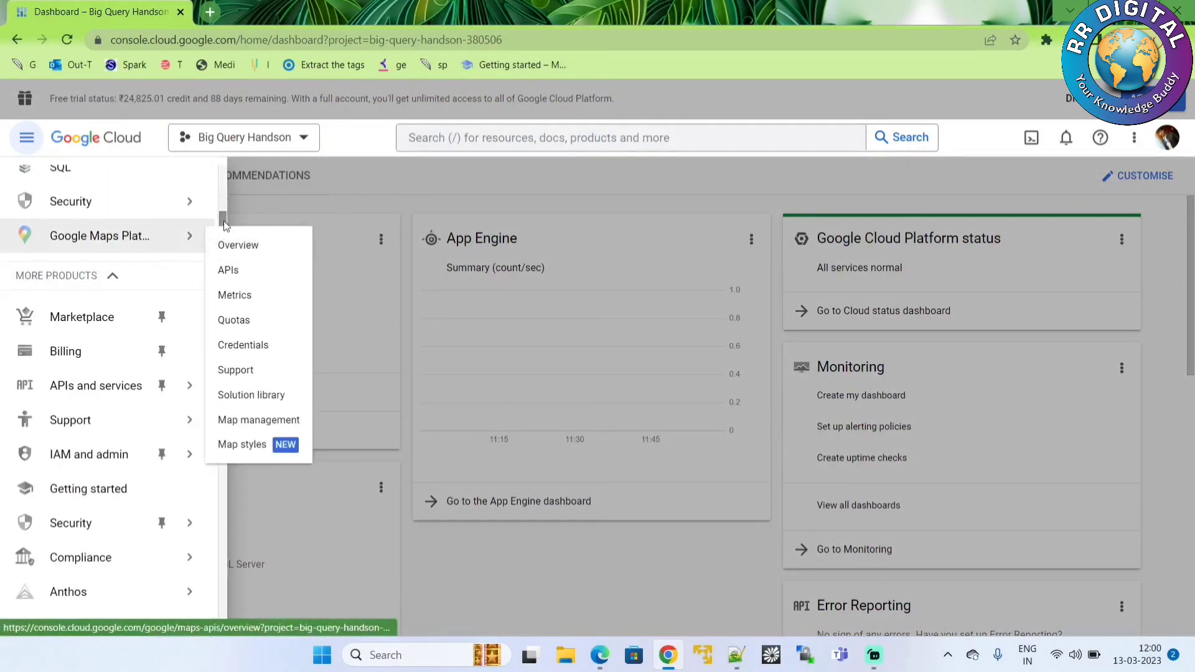
left_click_drag(222, 223, 220, 241)
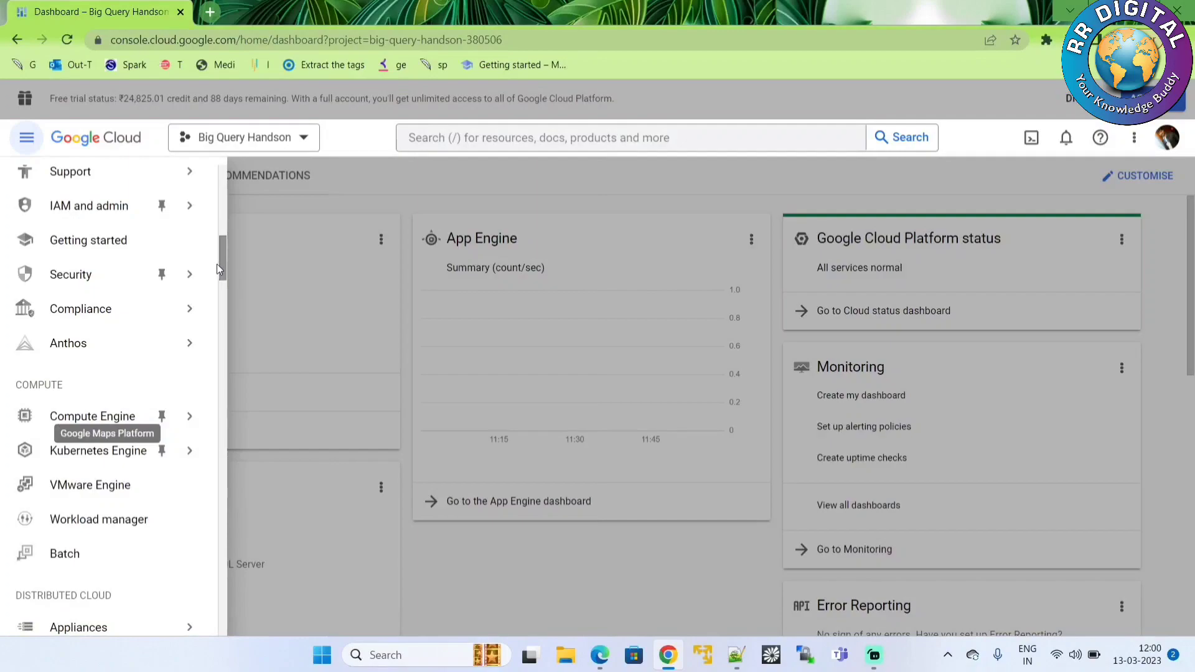
scroll(224, 261, "down", 2)
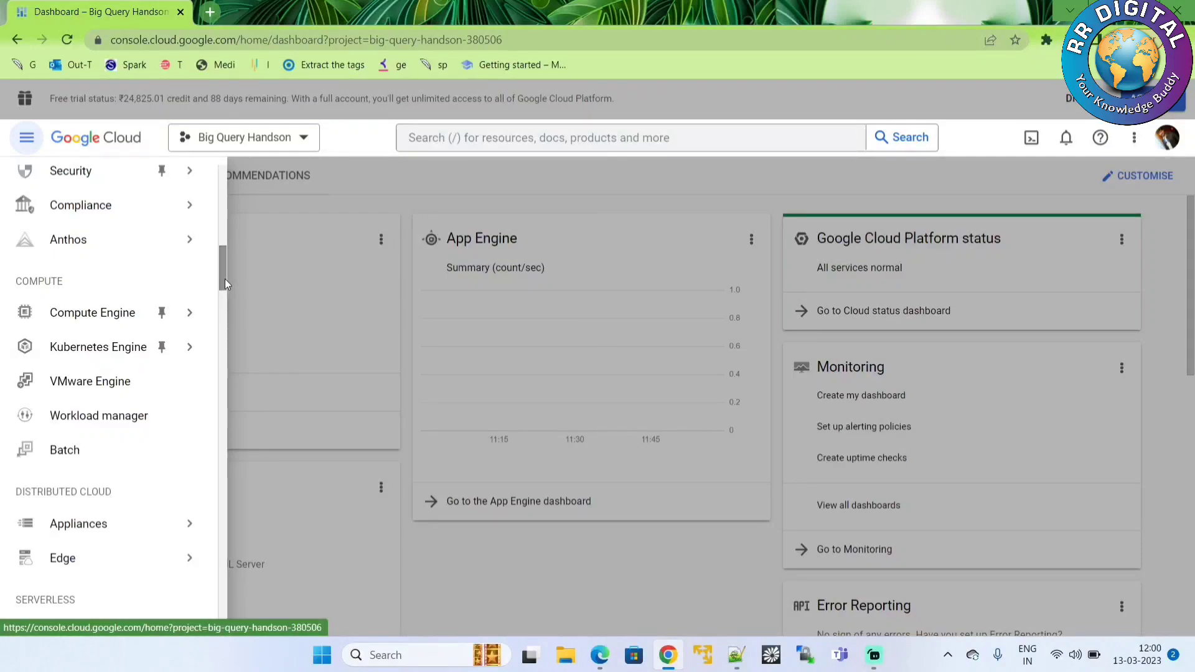
scroll(225, 284, "up", 10)
scroll(225, 284, "down", 8)
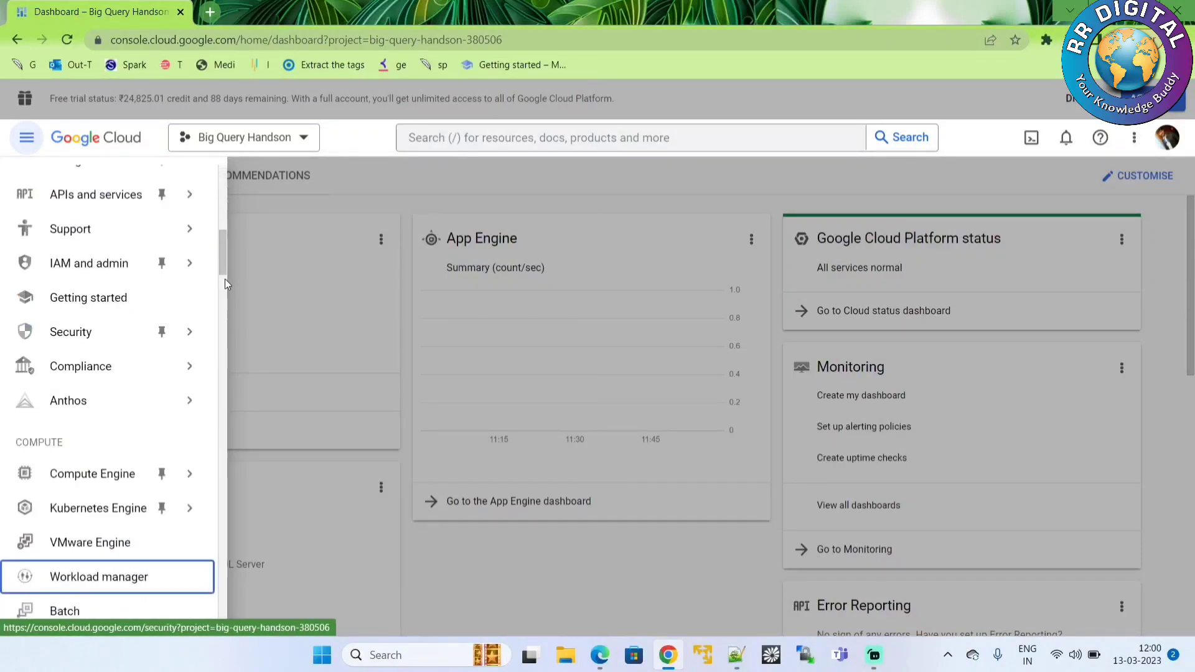
scroll(225, 284, "down", 4)
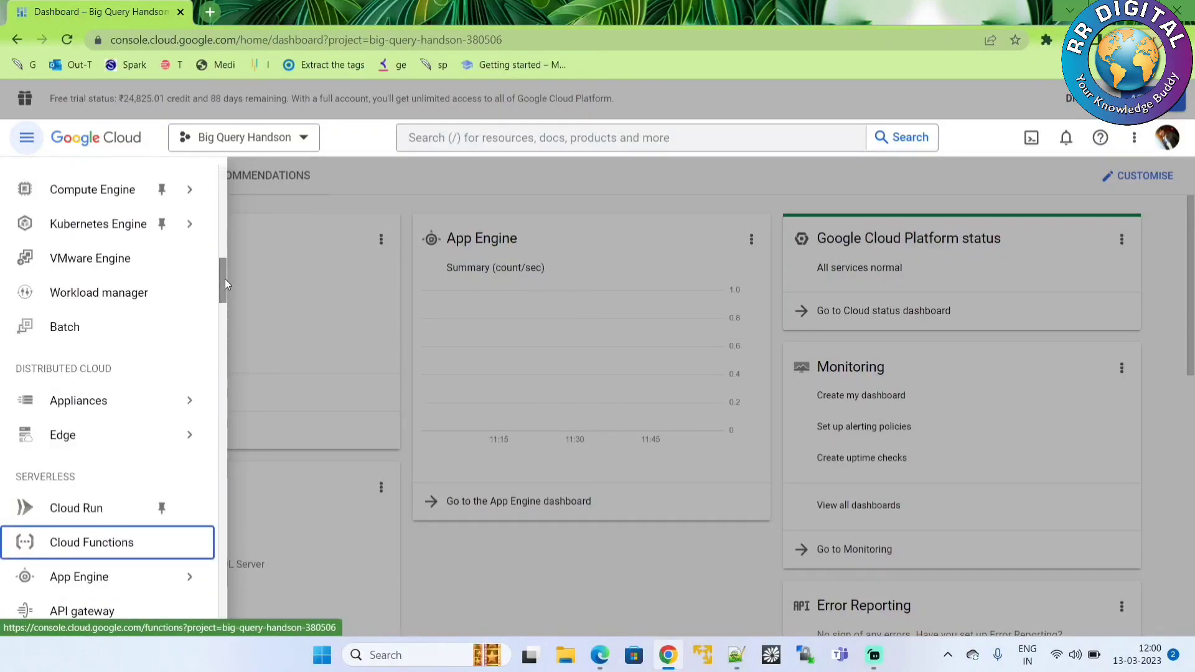
key("Tab")
key("Tab")
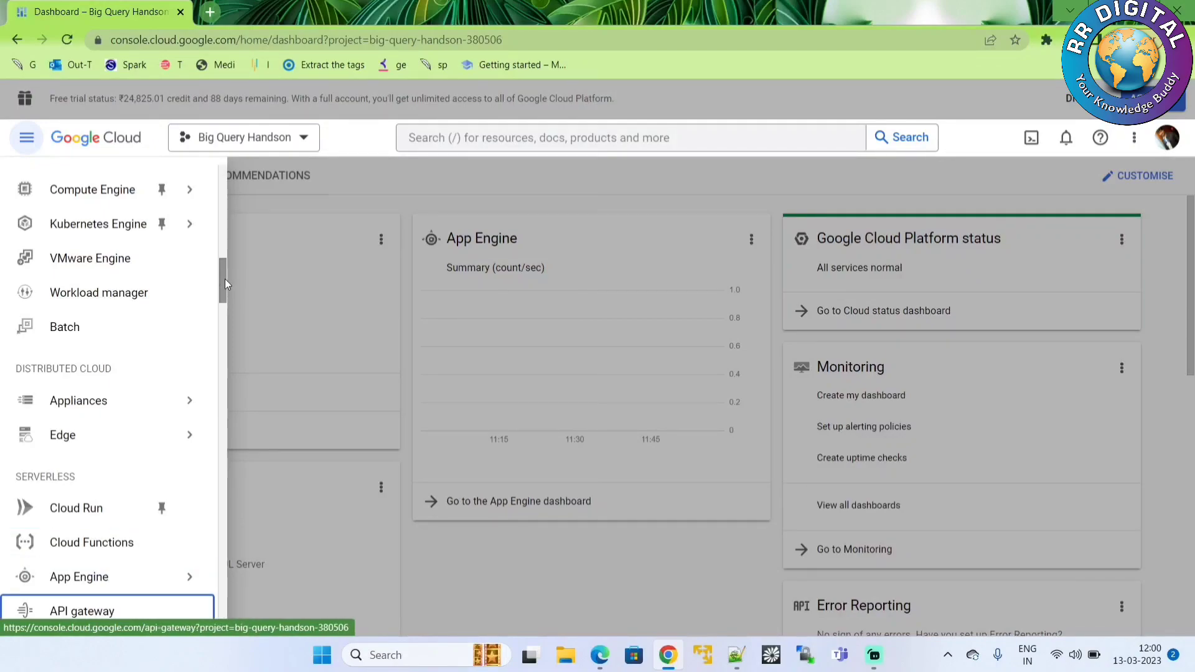
left_click_drag(226, 279, 215, 501)
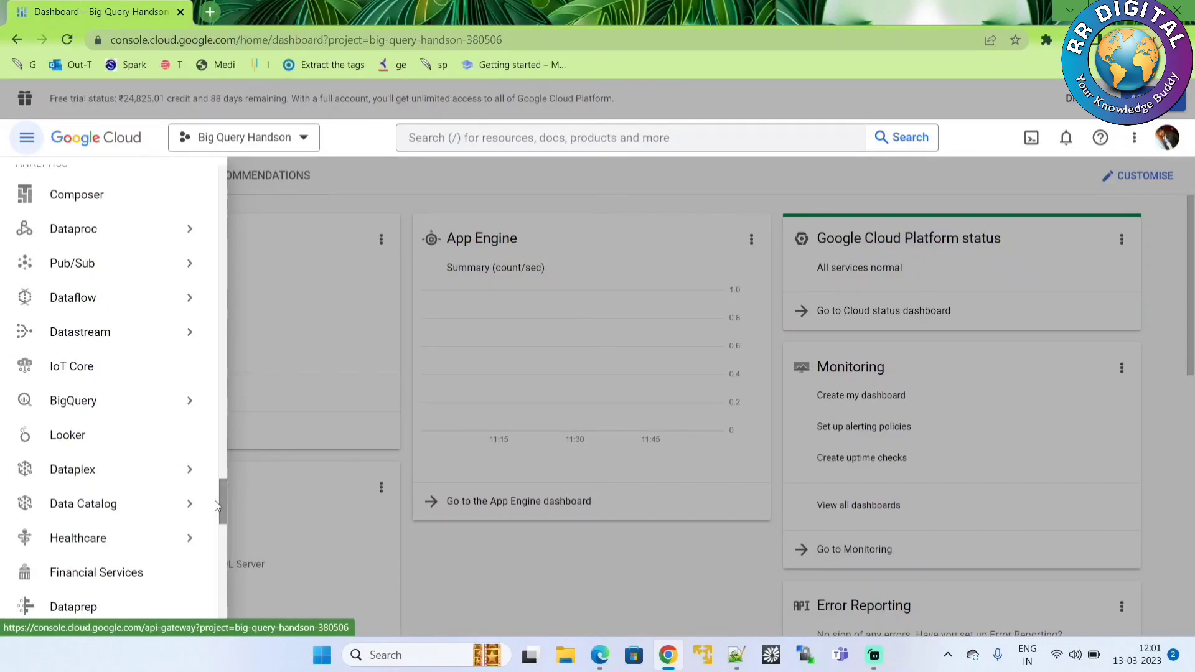
mouse_move(97, 406)
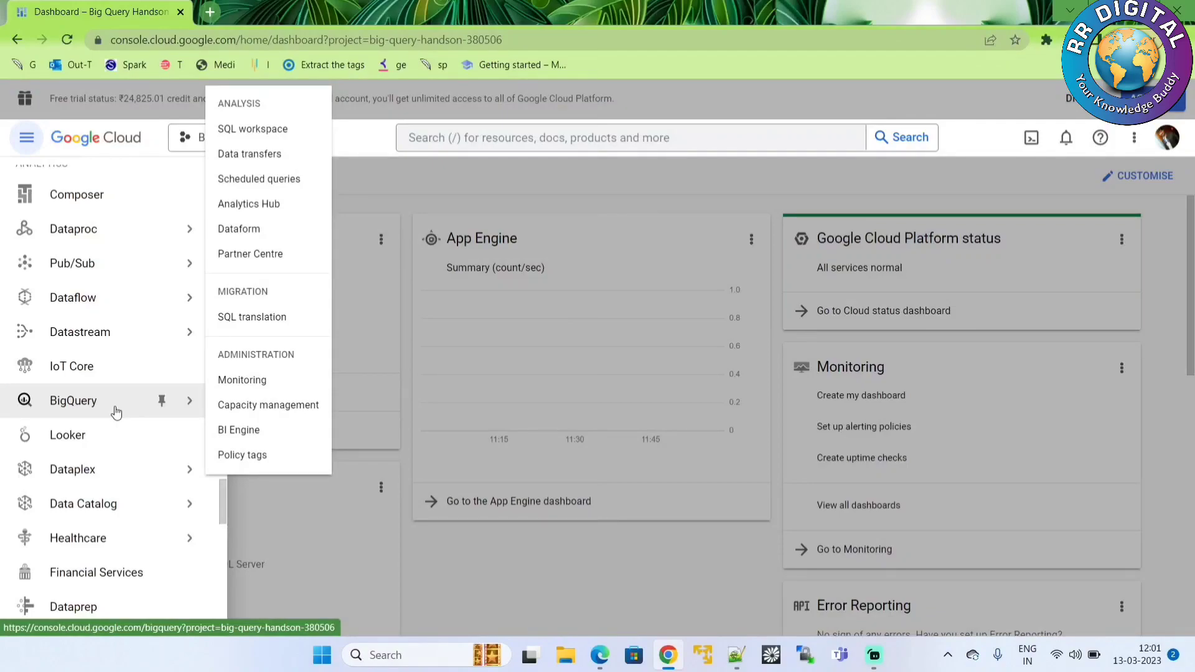
left_click(267, 131)
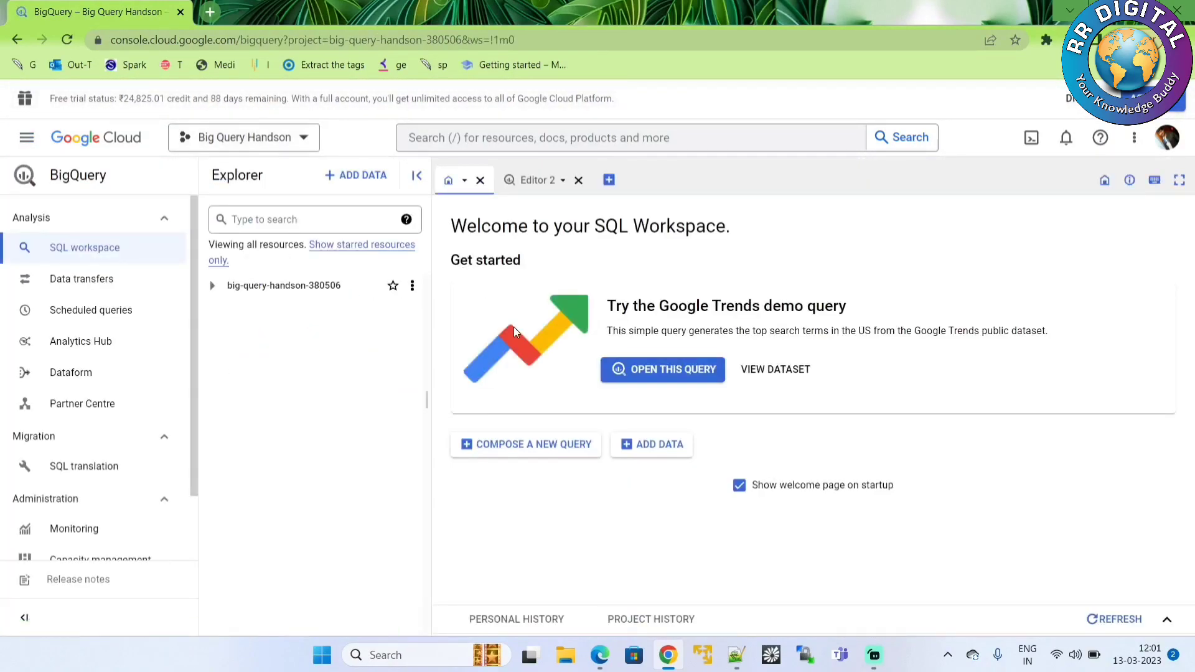
Open the Editor 2 query editor and look over BigQuery's migration and administration features.
left_click(537, 183)
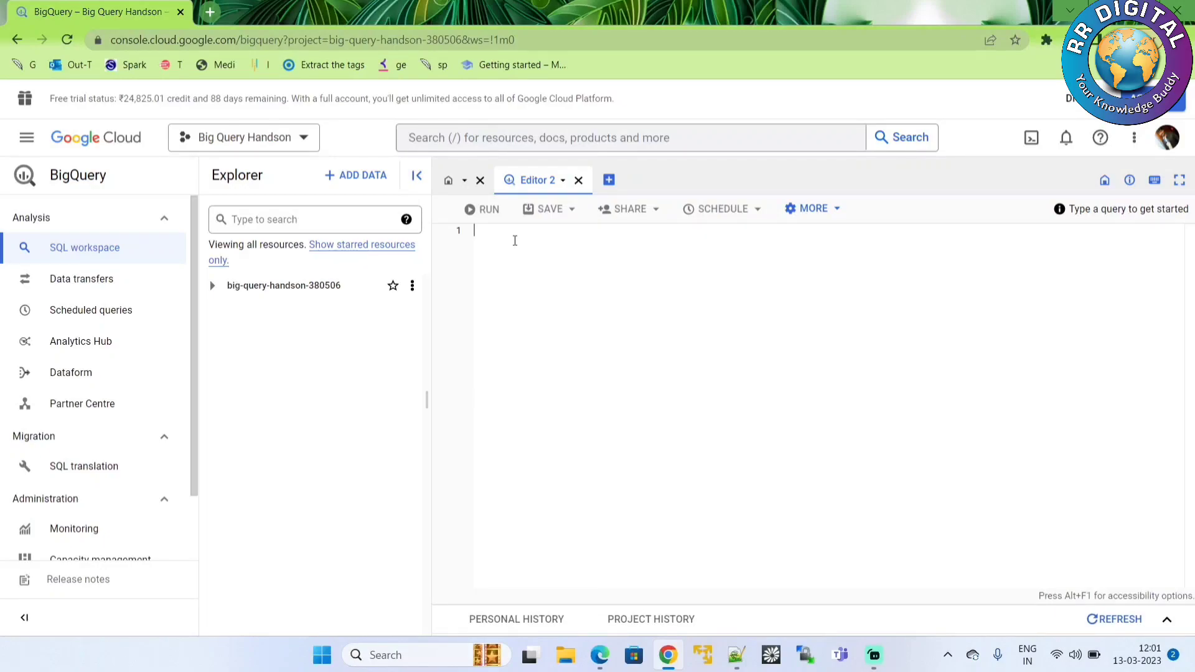
left_click_drag(194, 400, 192, 459)
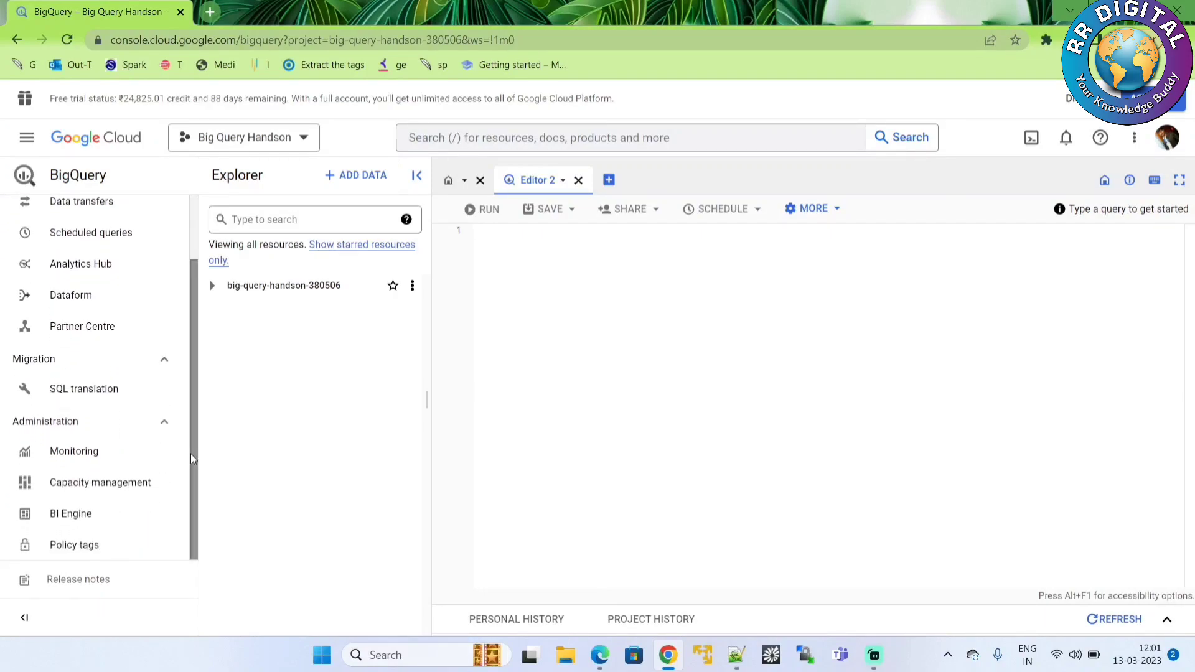